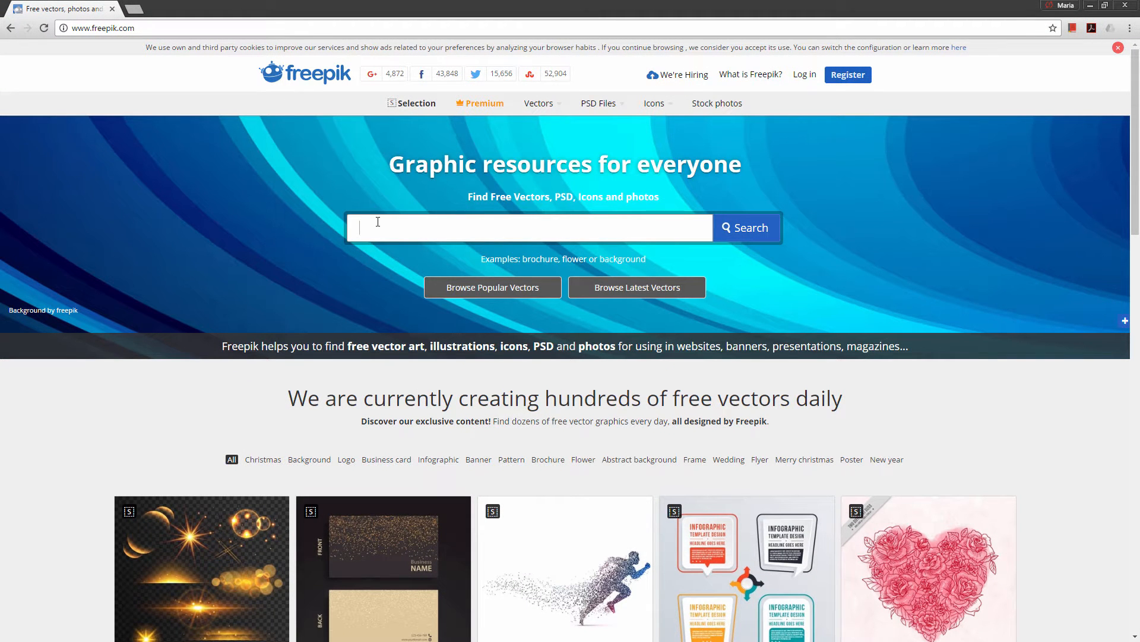
Search Freepik for "elephant photo" and look through the first page of results for a suitable reference
type("lephant photo")
key("Return")
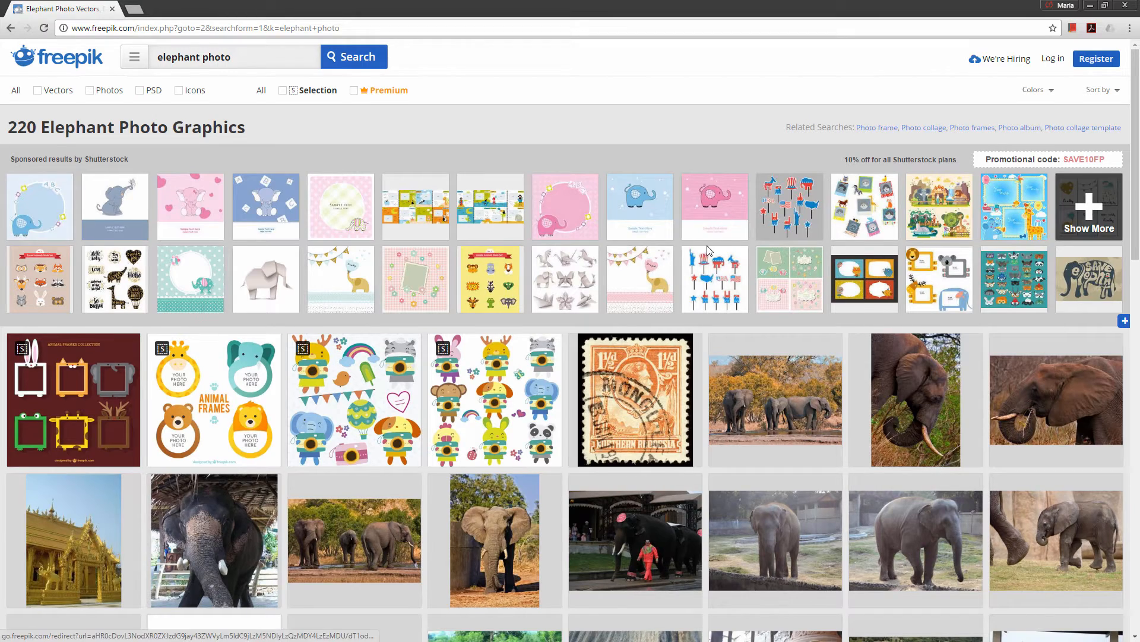
scroll(887, 186, "down", 4)
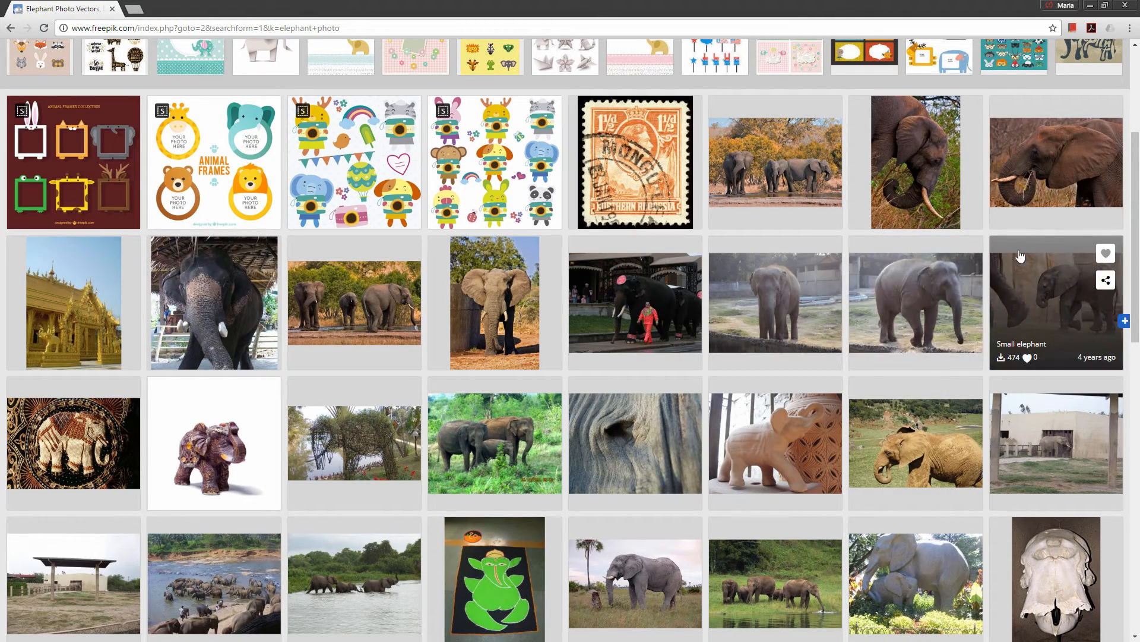
scroll(775, 369, "down", 3)
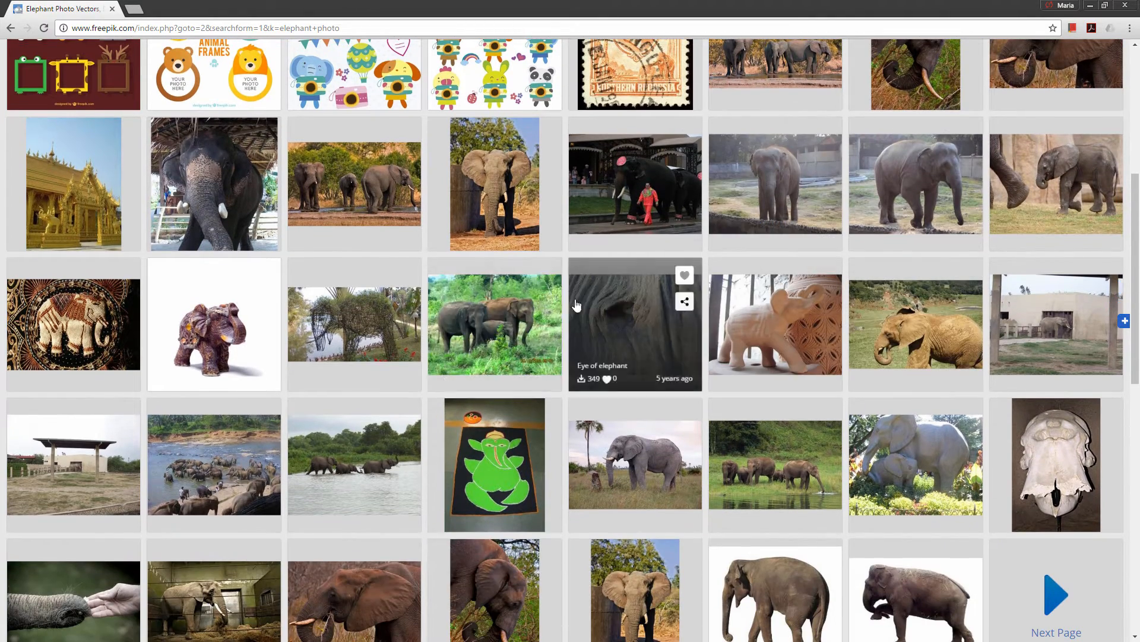
scroll(812, 284, "down", 2)
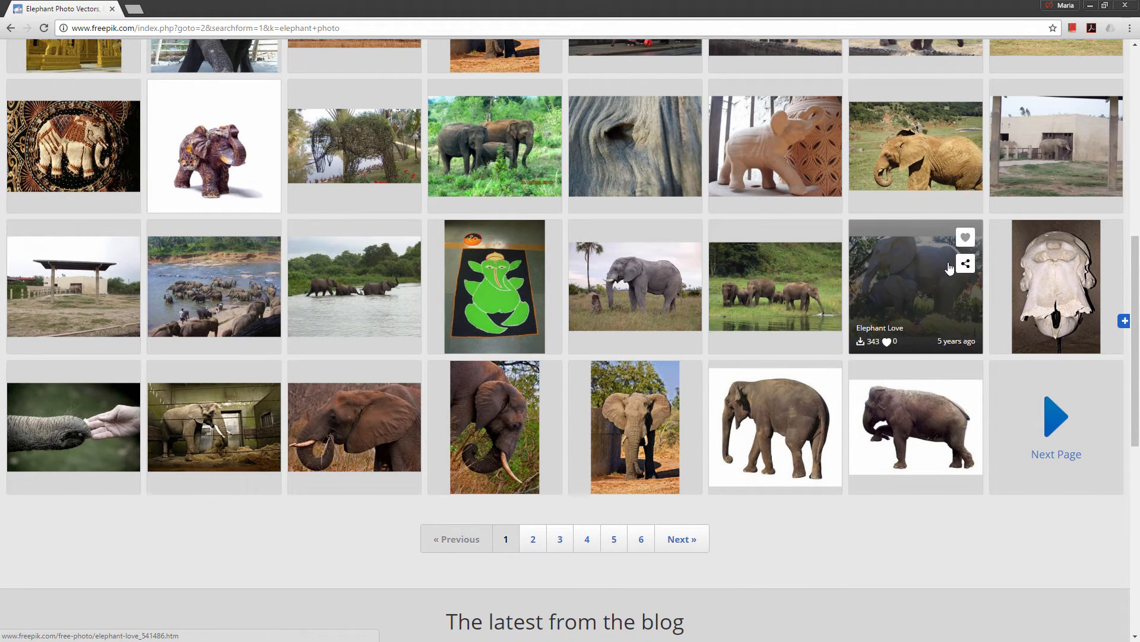
Look through the second page of elephant photo results for a suitable reference
left_click(537, 538)
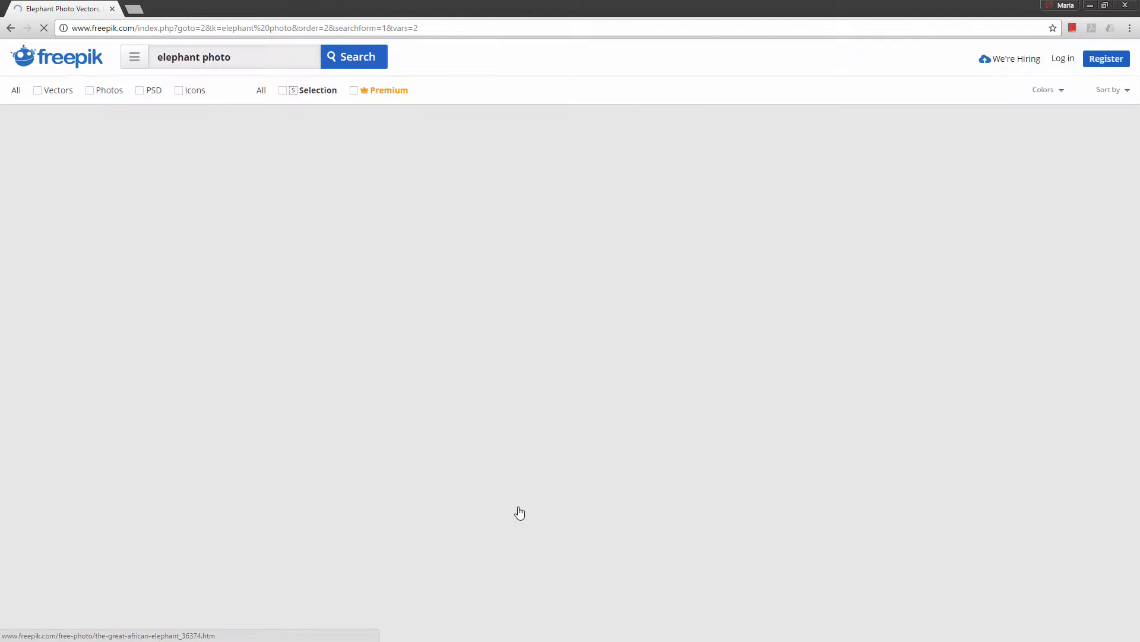
scroll(986, 270, "down", 3)
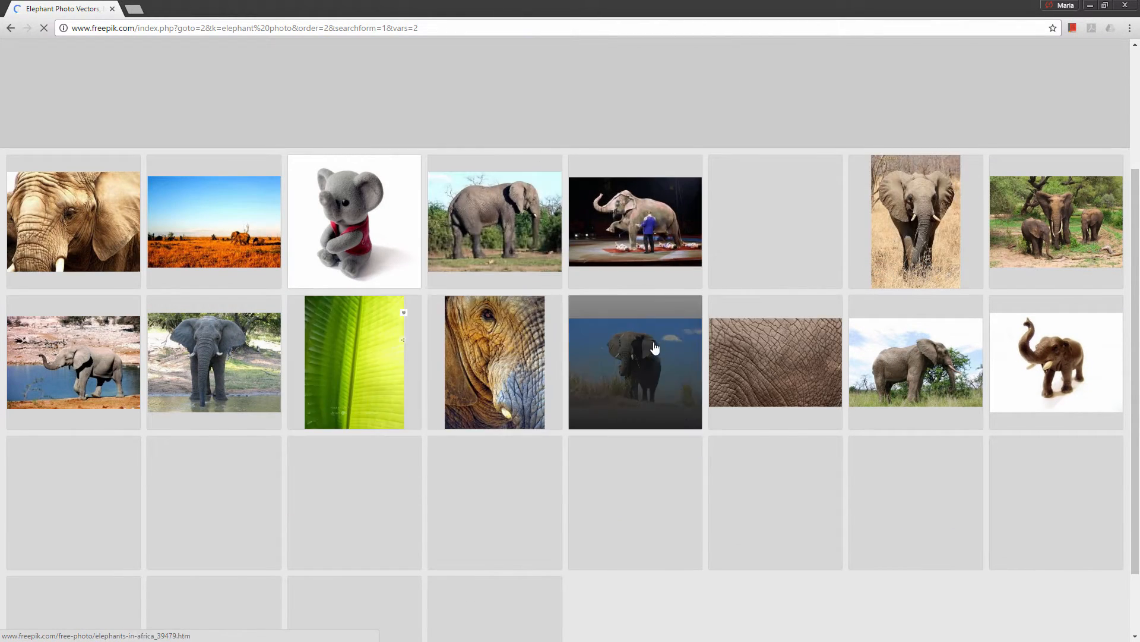
scroll(359, 372, "down", 1)
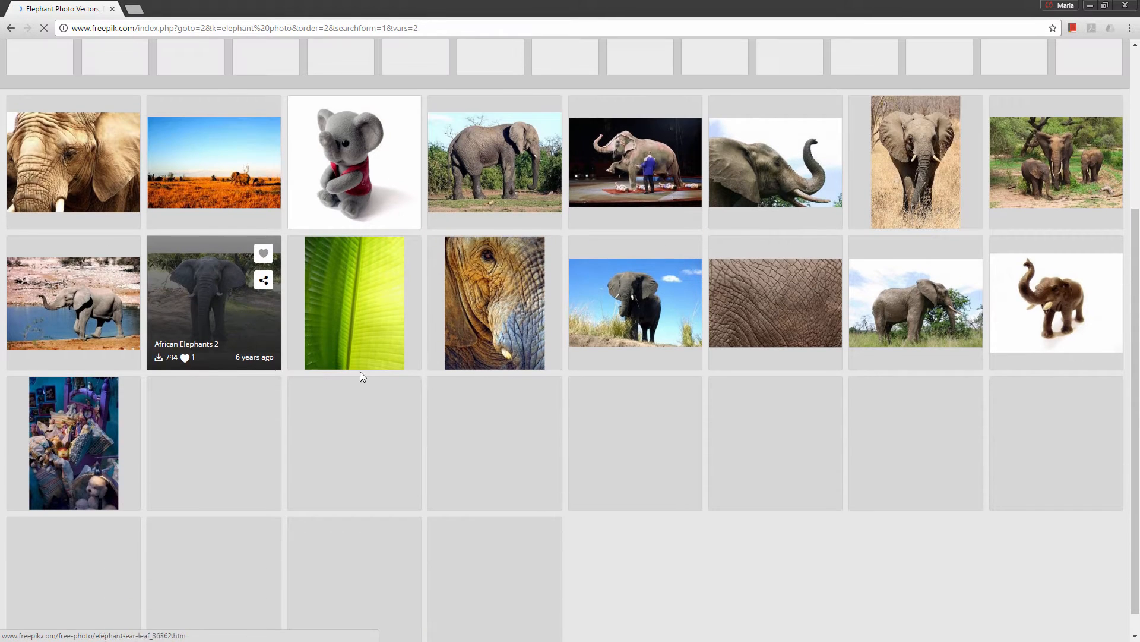
scroll(977, 244, "up", 4)
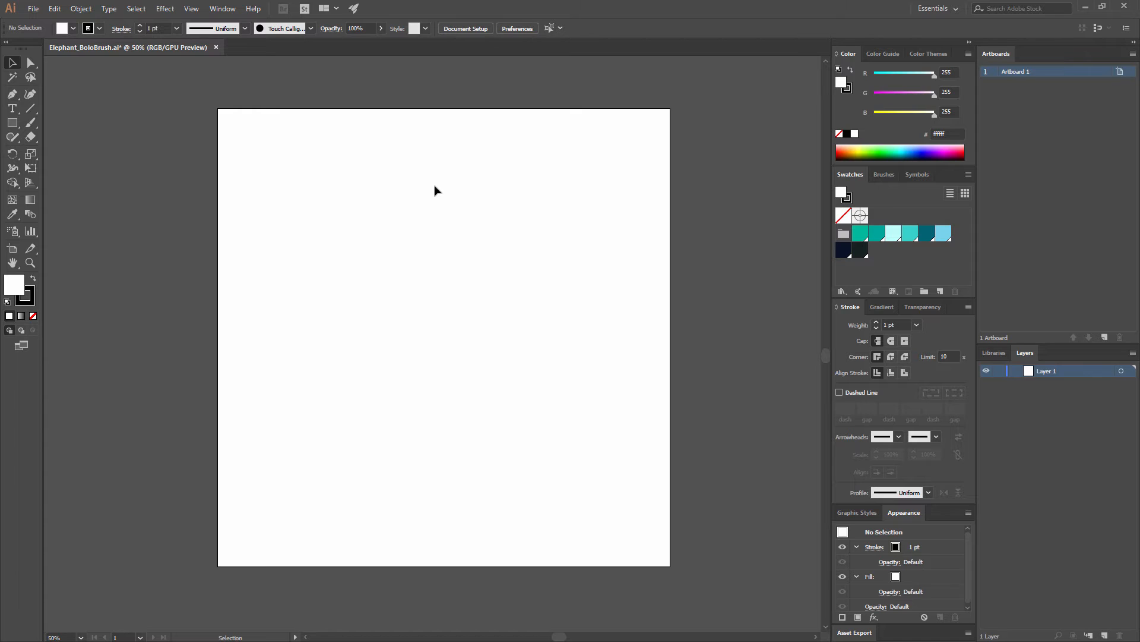
In Illustrator, place the image photo_1838_20120513 from the Blob_Brush_Elephant folder on the upper part of the blank artboard
key("ctrl+shift+p")
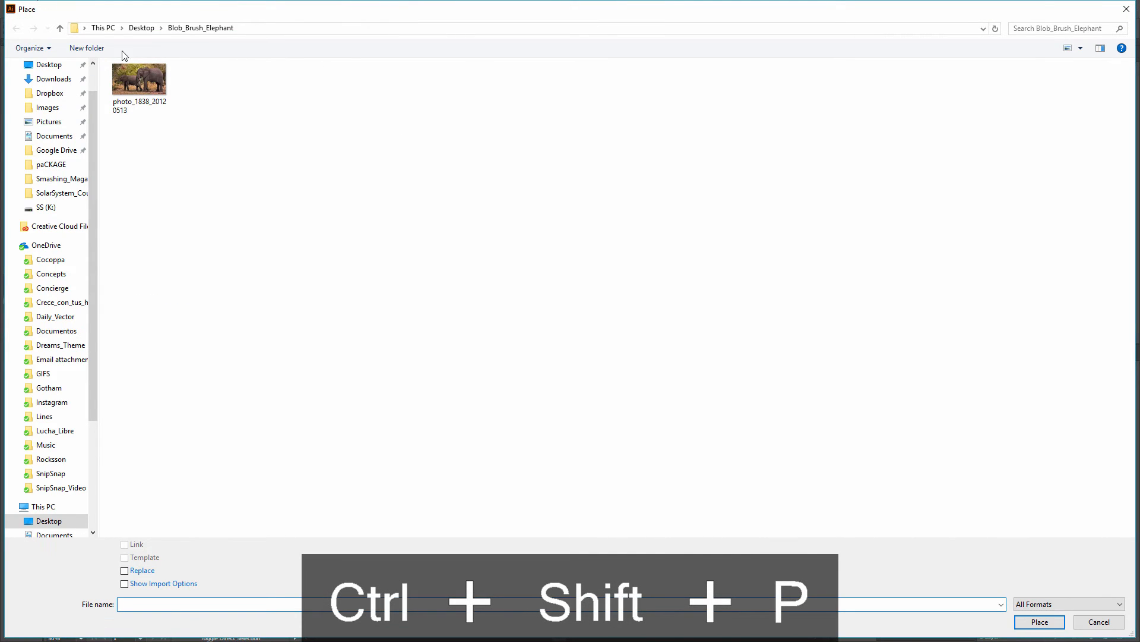
left_click(1127, 9)
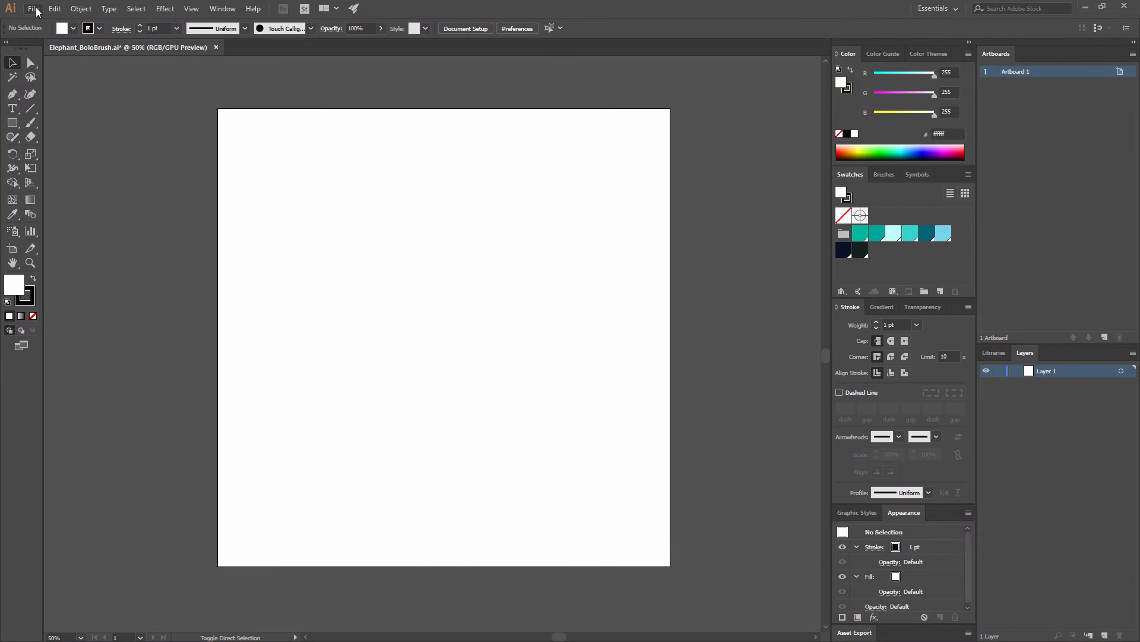
left_click(33, 9)
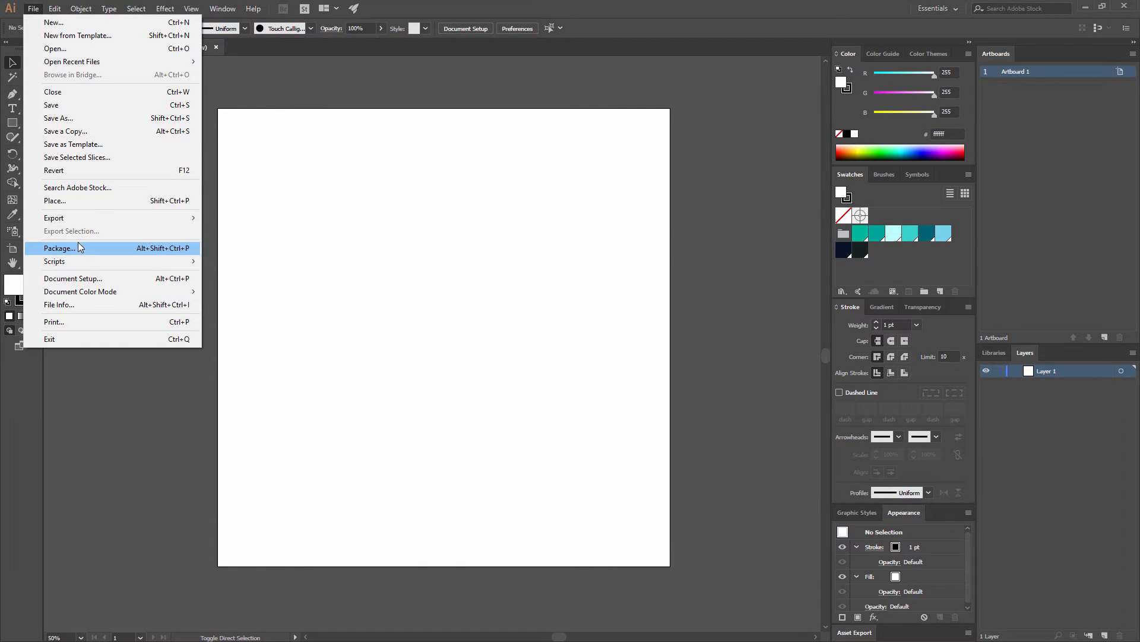
mouse_move(89, 221)
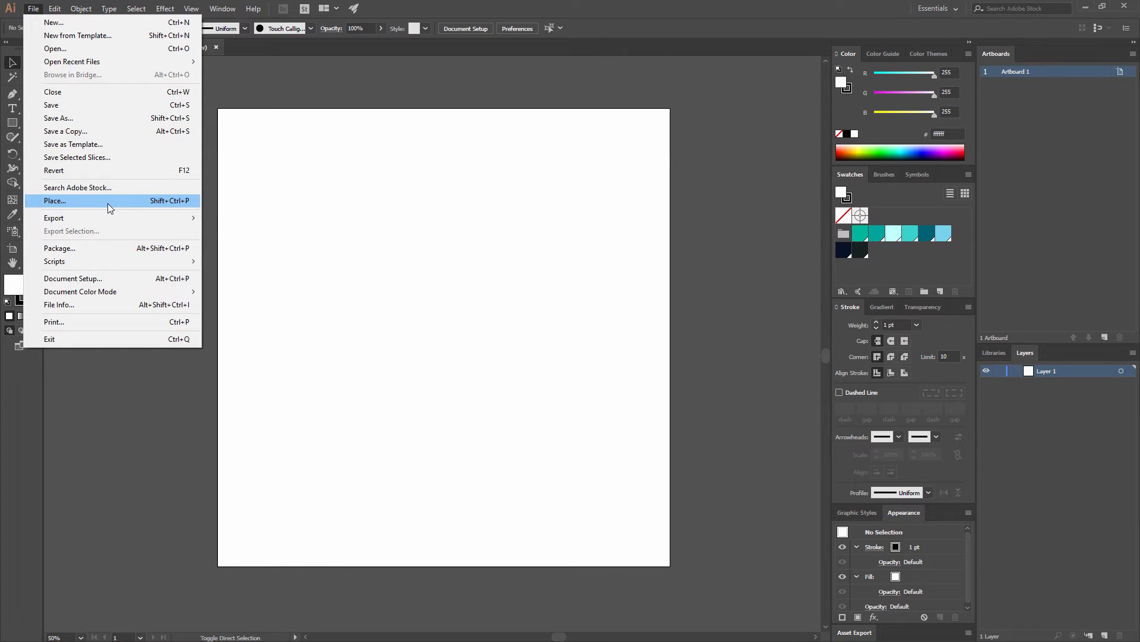
left_click(109, 204)
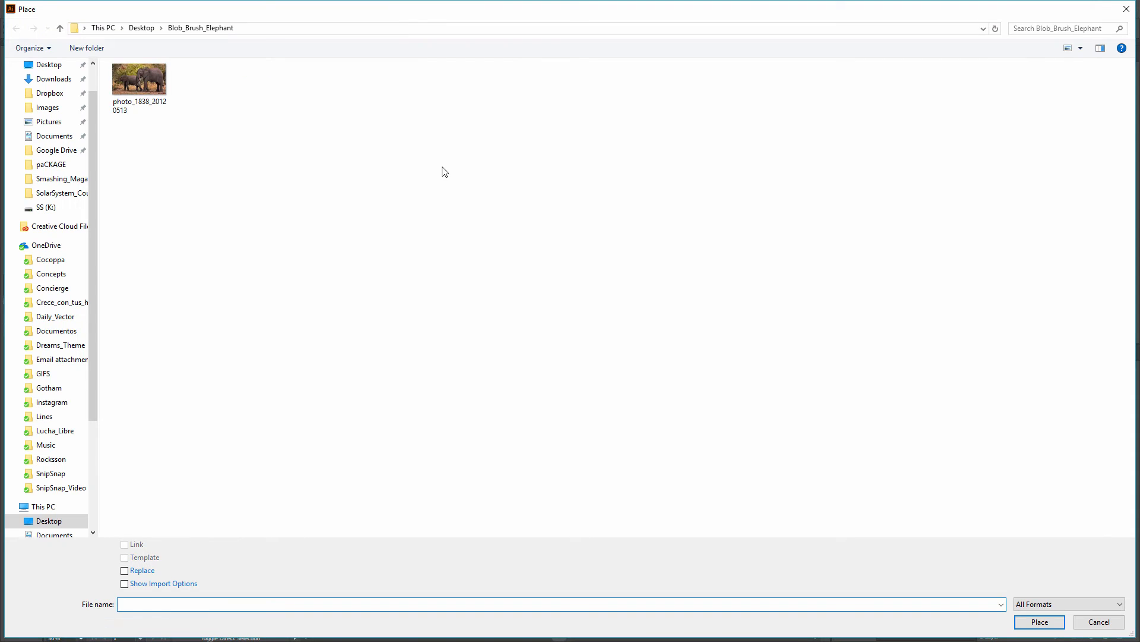
double_click(149, 77)
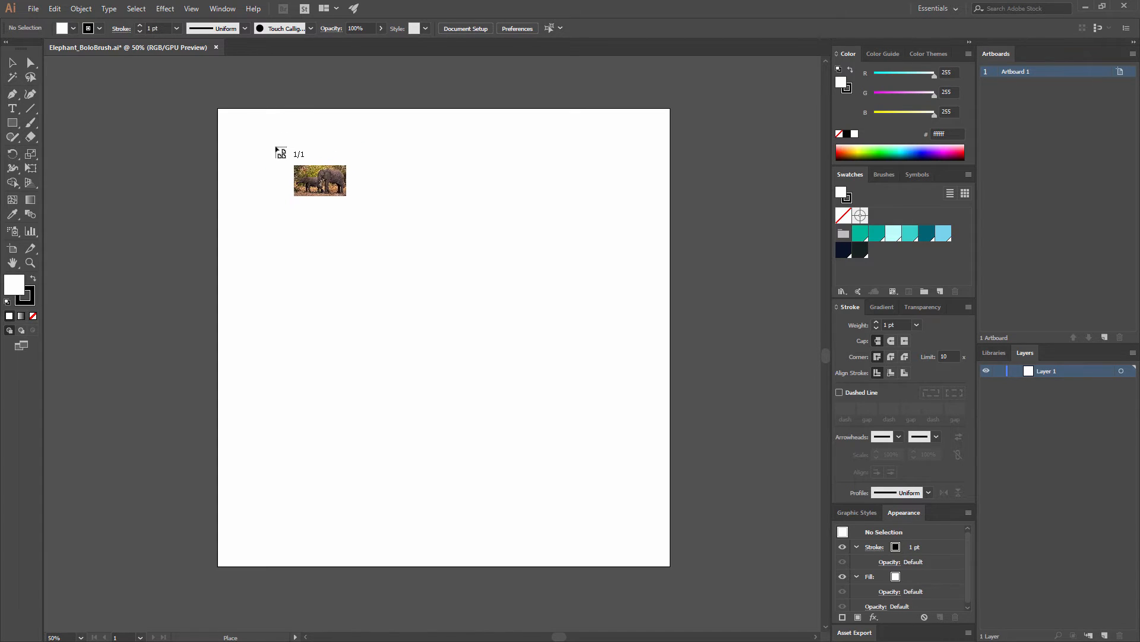
left_click(292, 166)
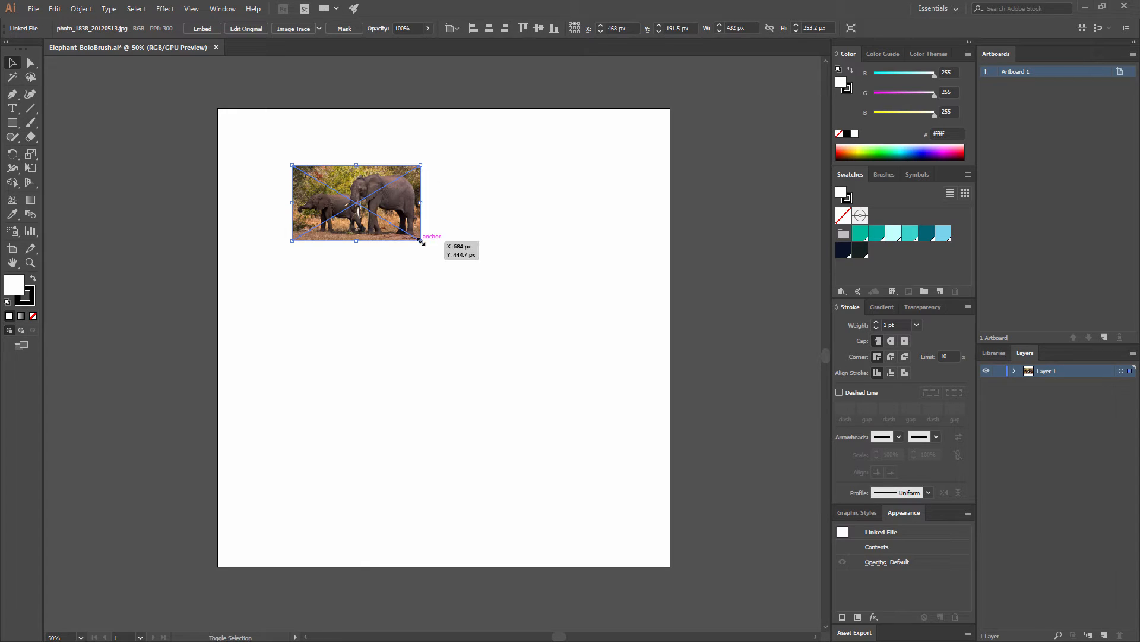
Enlarge the elephant photo proportionally to about 2964 × 1737 px and align its upper edge with the artboard's upper edge
left_click_drag(421, 240, 798, 495)
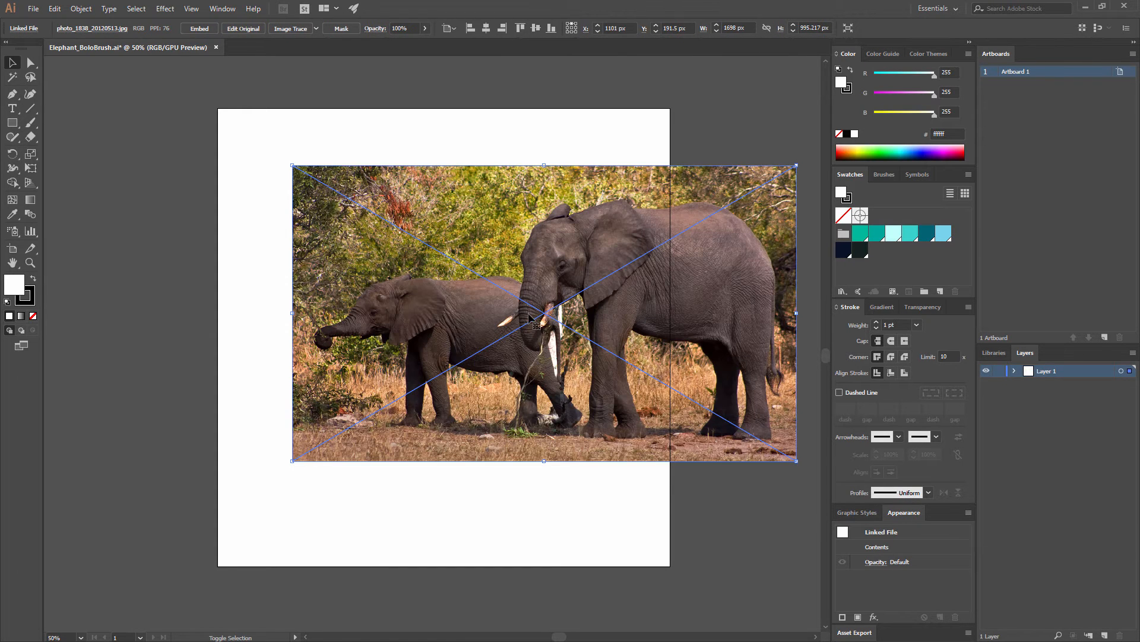
left_click_drag(562, 299, 434, 296)
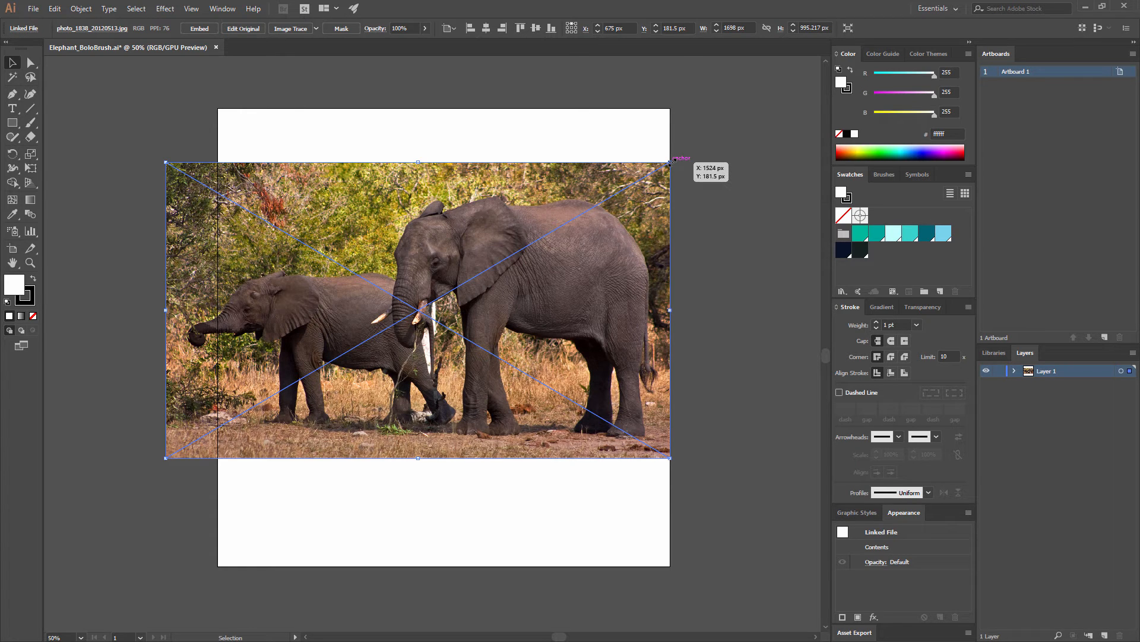
left_click_drag(671, 163, 808, 59)
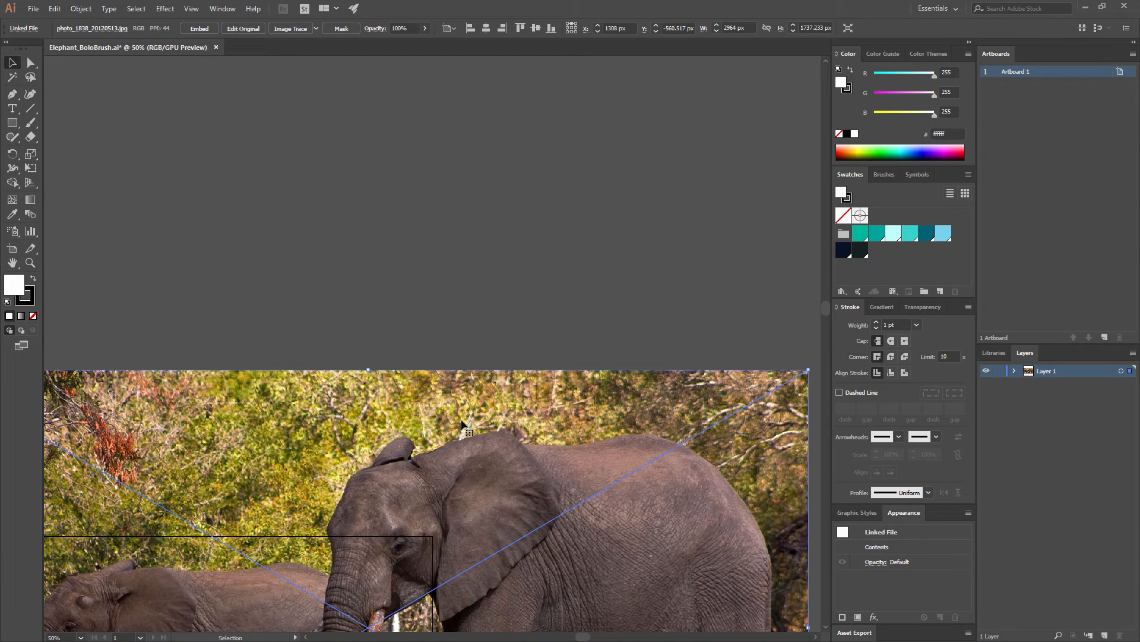
key("space")
left_click_drag(327, 428, 439, 57)
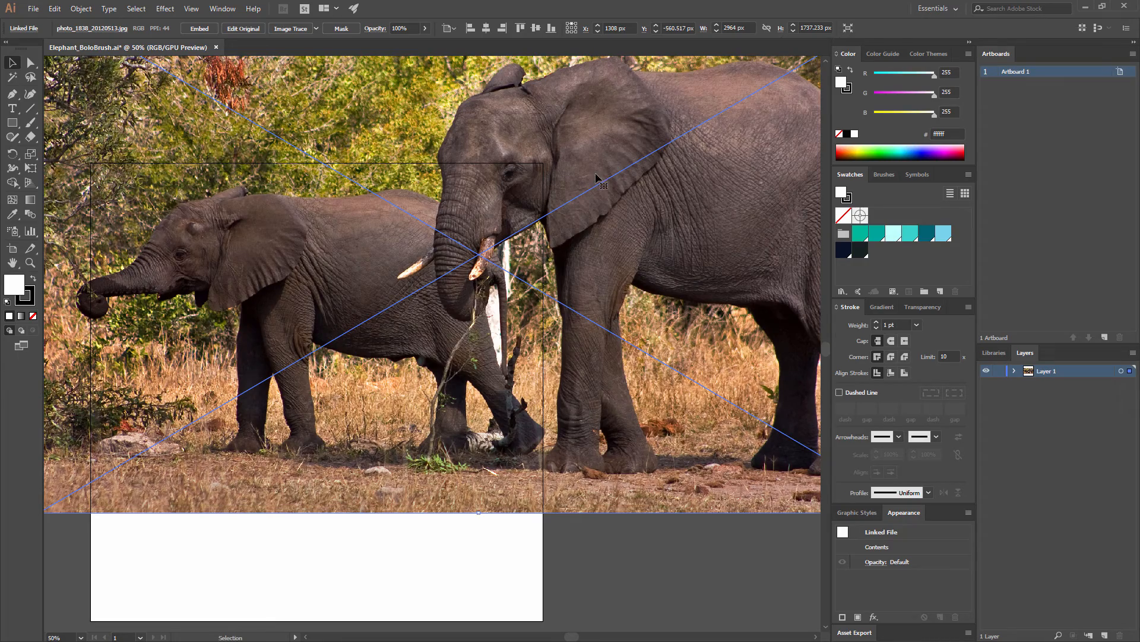
left_click_drag(596, 176, 448, 211)
key("space")
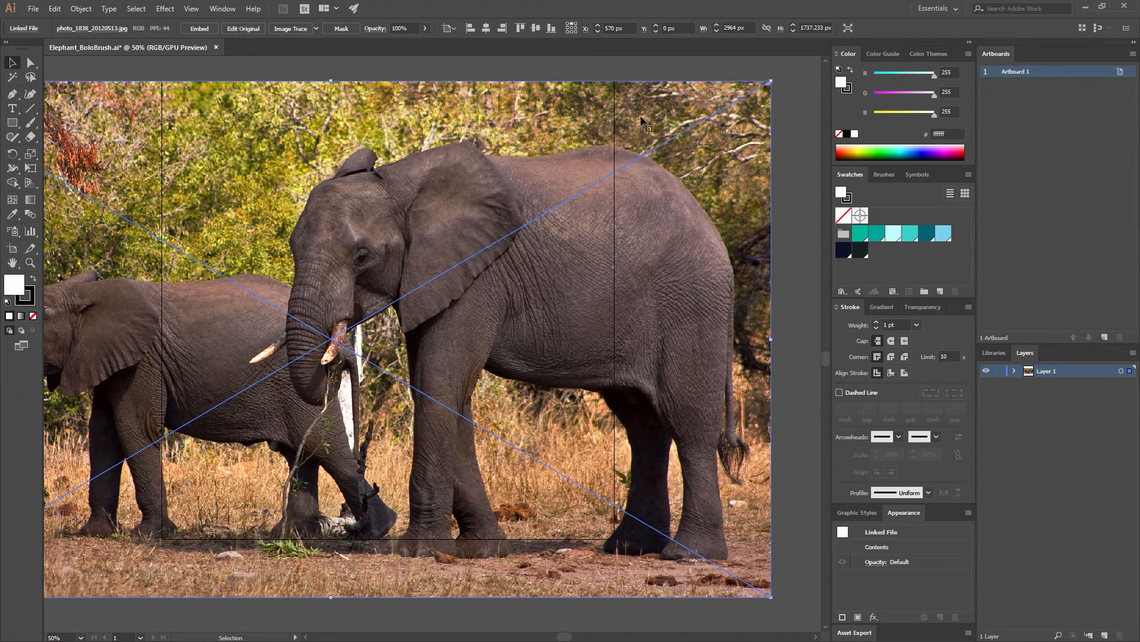
Enlarge the photo proportionally to about 3752 × 2199 px and position it so the large elephant's head lies within the artboard
key("ctrl+minus")
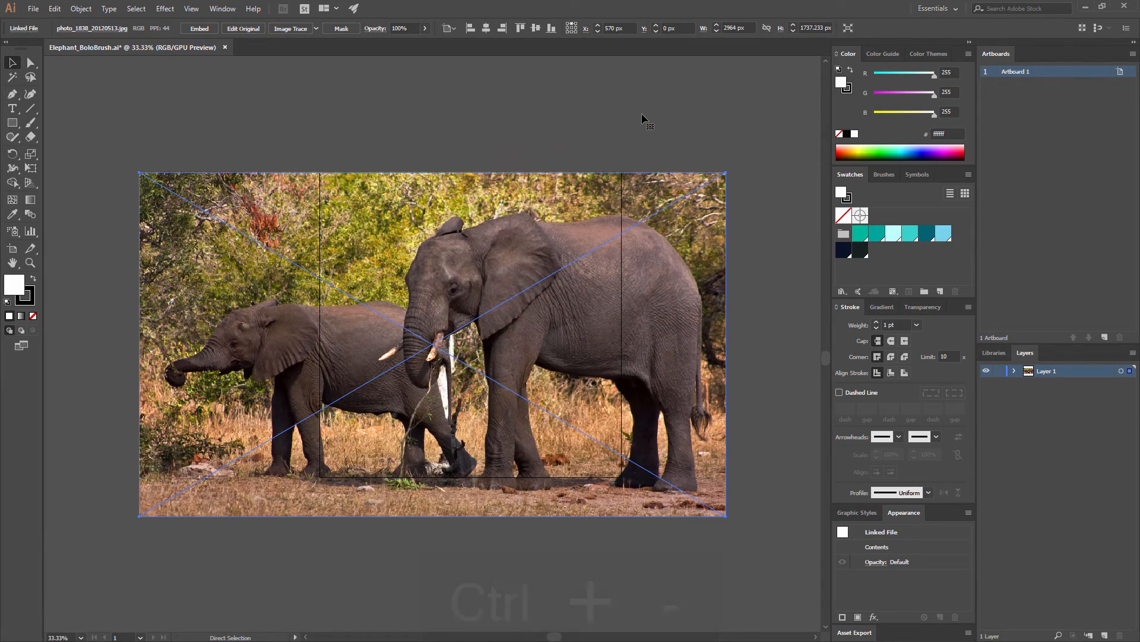
key("ctrl+equal")
key("ctrl+equal")
key("ctrl+minus")
key("ctrl+minus")
key("ctrl+minus")
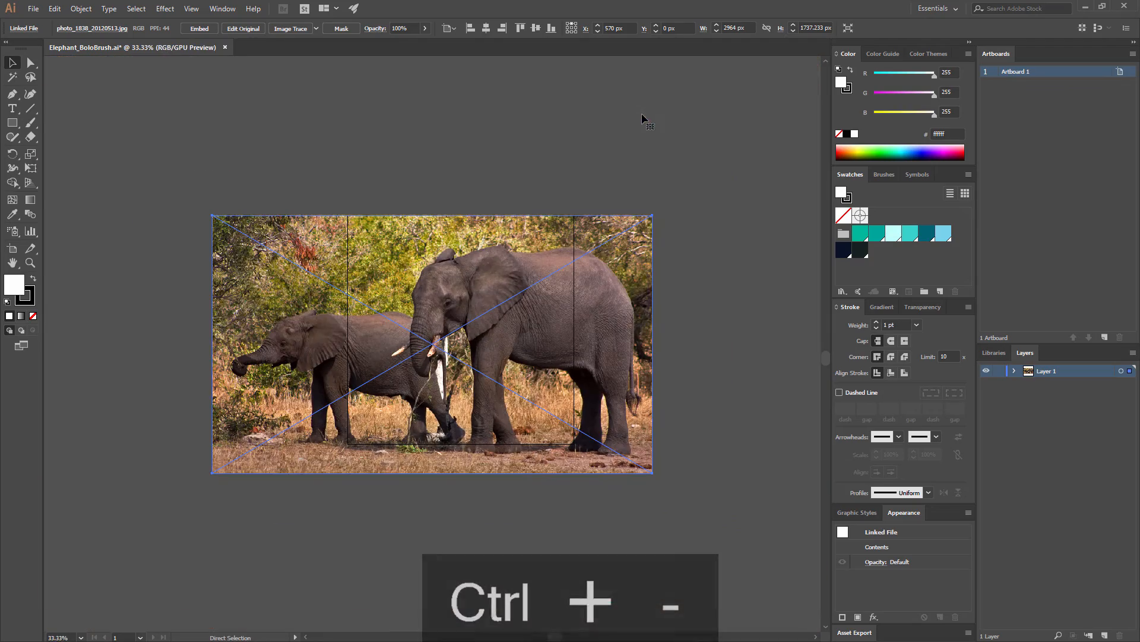
left_click_drag(652, 215, 769, 147)
left_click_drag(601, 247, 550, 279)
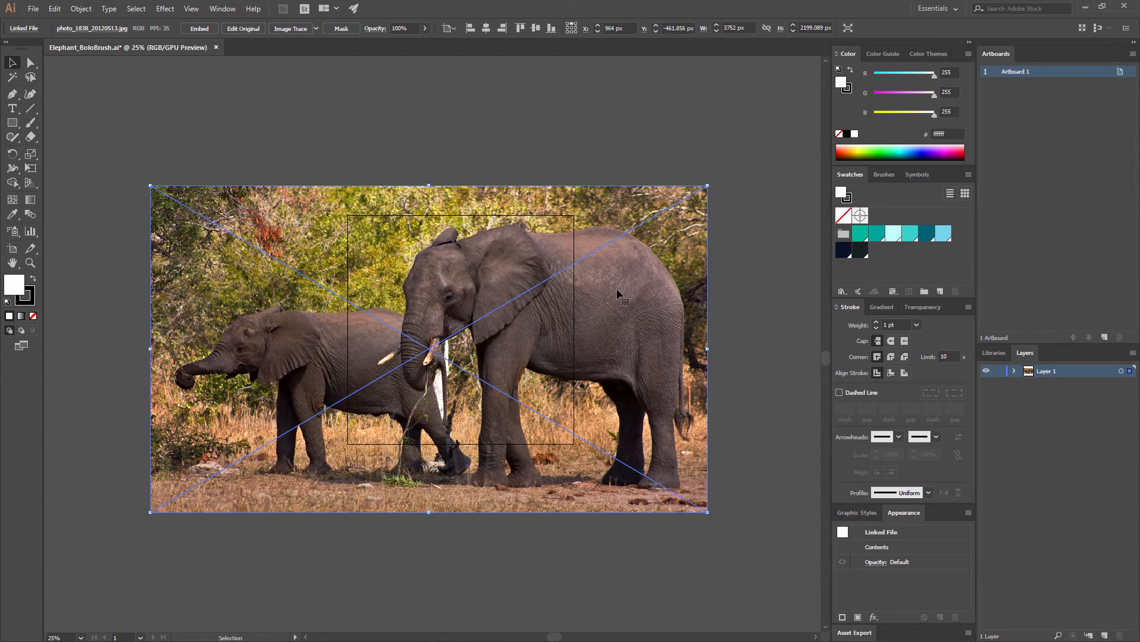
left_click_drag(628, 282, 601, 297)
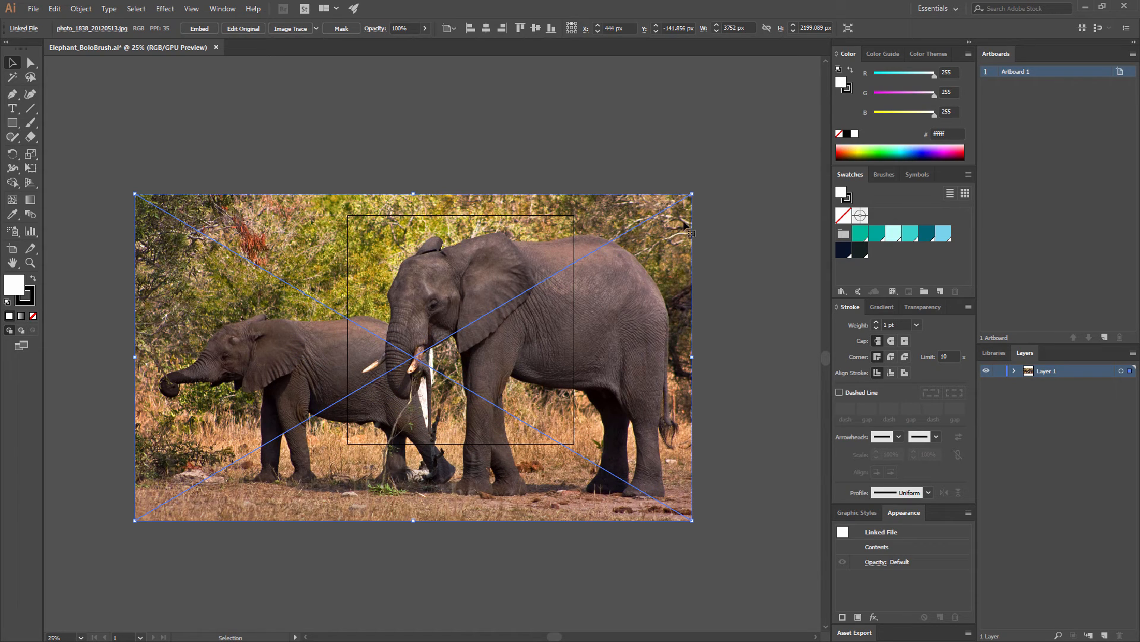
Try moving the photo down below the artboard's upper edge and undo the move
key("ctrl+equal")
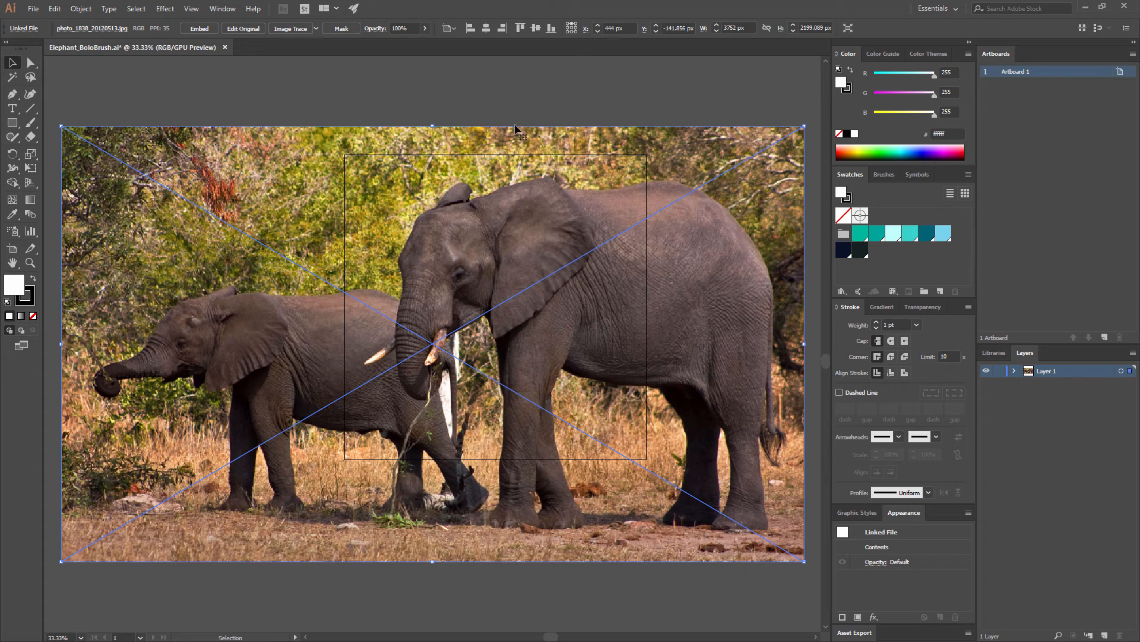
left_click_drag(548, 135, 535, 180)
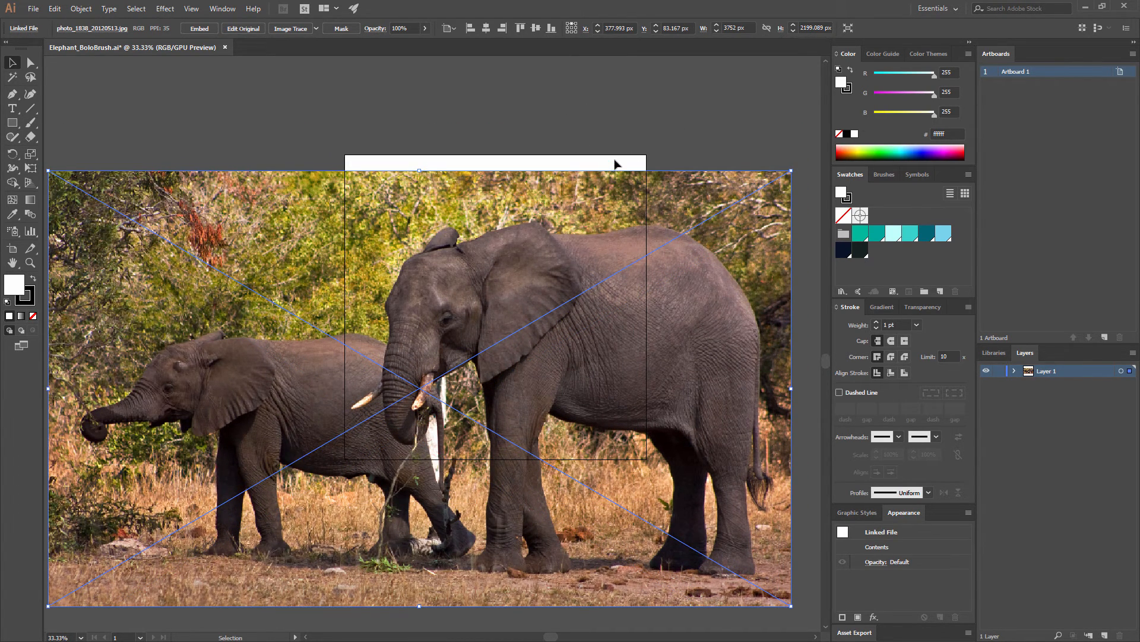
key("ctrl+z")
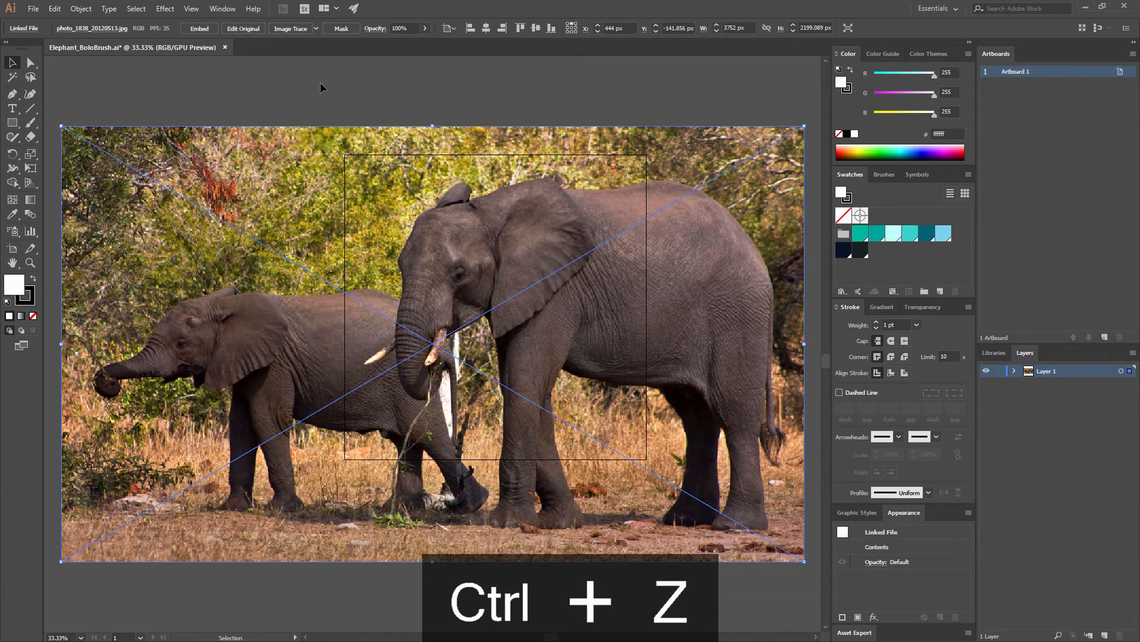
Make Layer 1, which holds the elephant photo, a template layer with its images dimmed to 50%
left_click(223, 8)
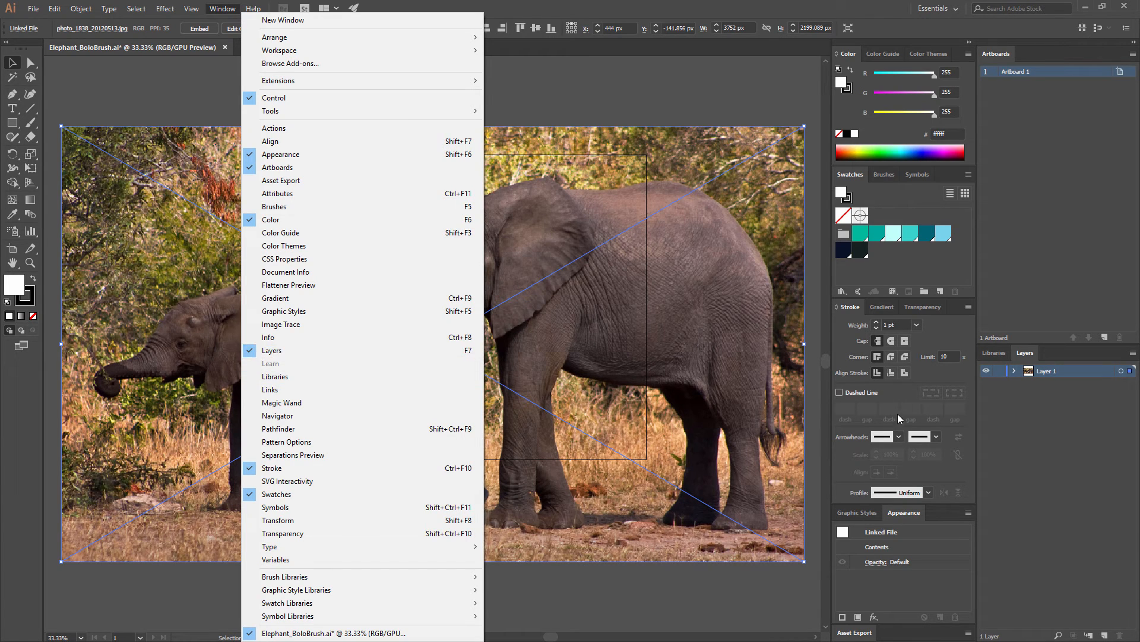
left_click(1019, 387)
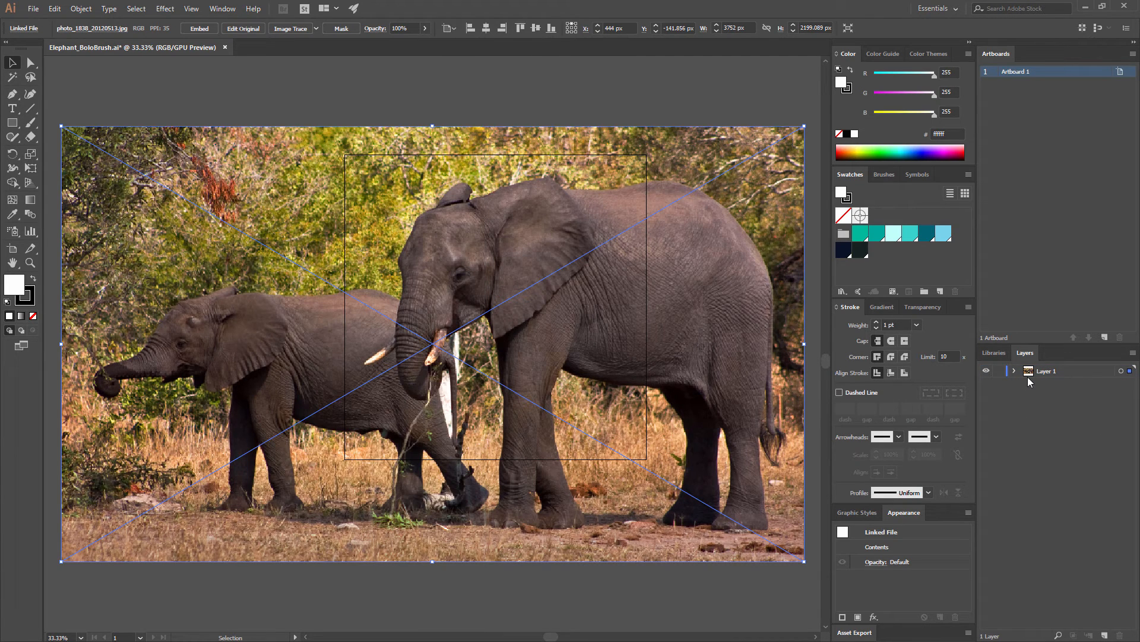
left_click(1000, 371)
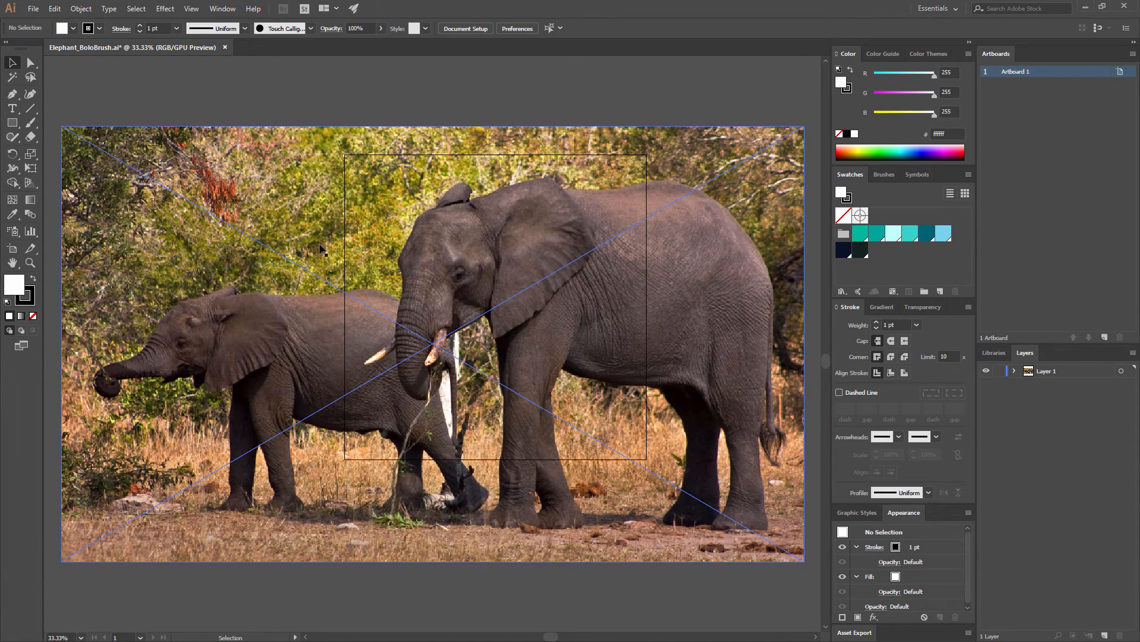
left_click(1030, 373)
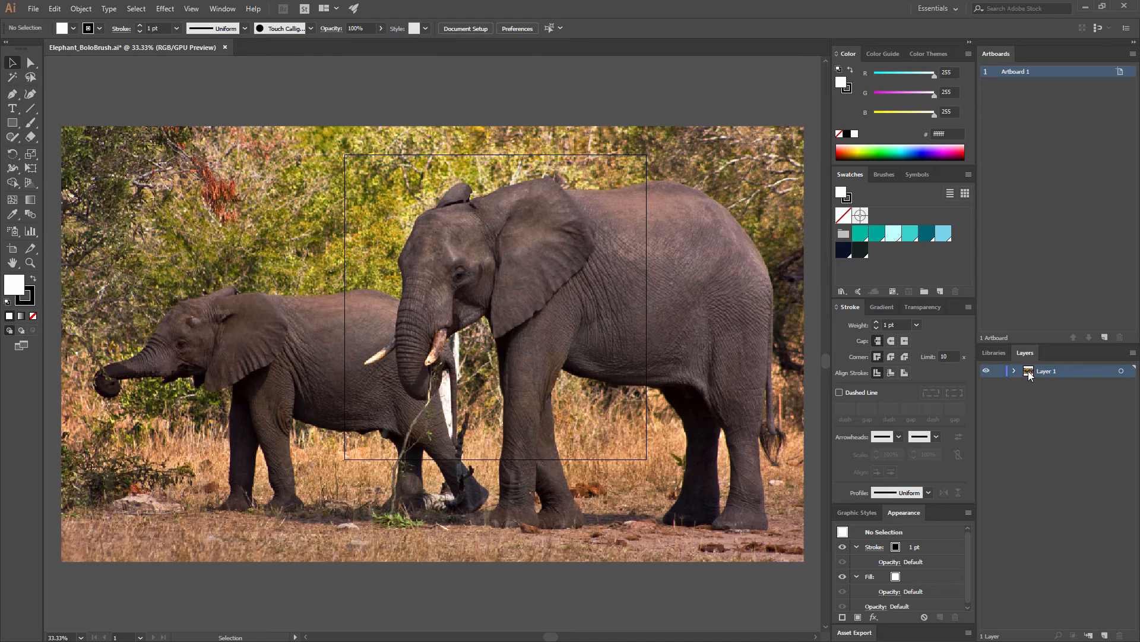
double_click(1027, 372)
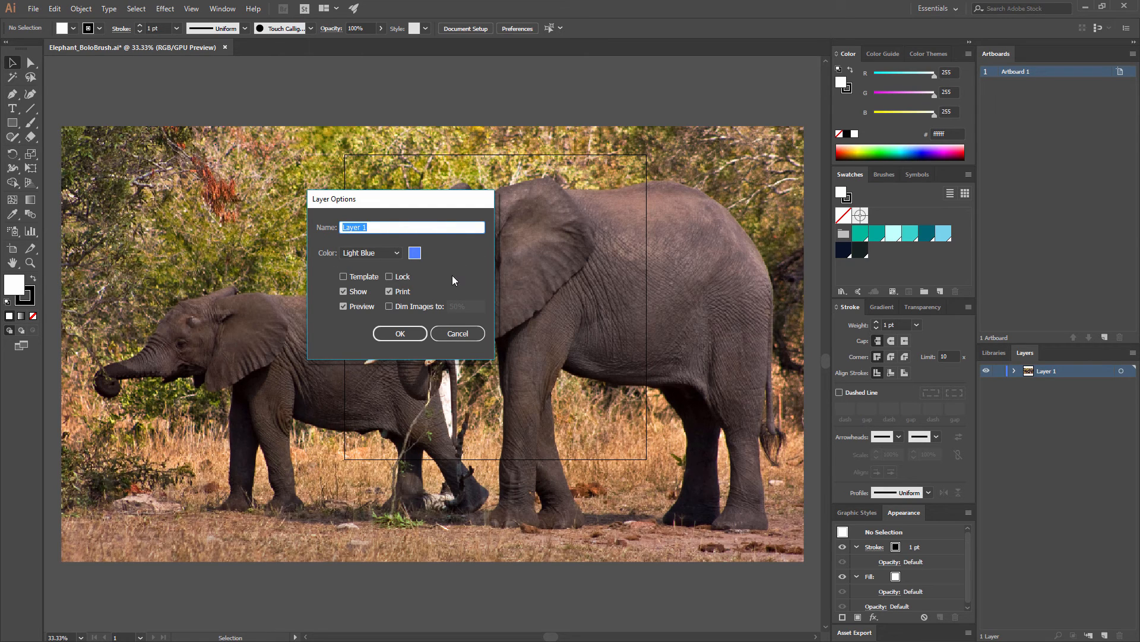
left_click(343, 277)
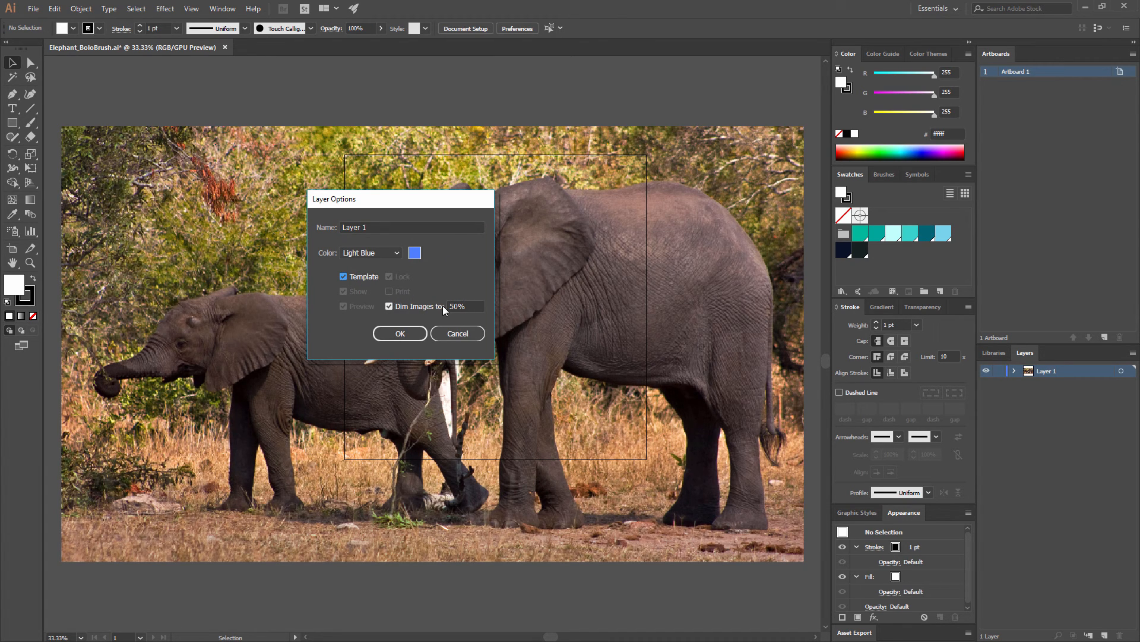
left_click(400, 333)
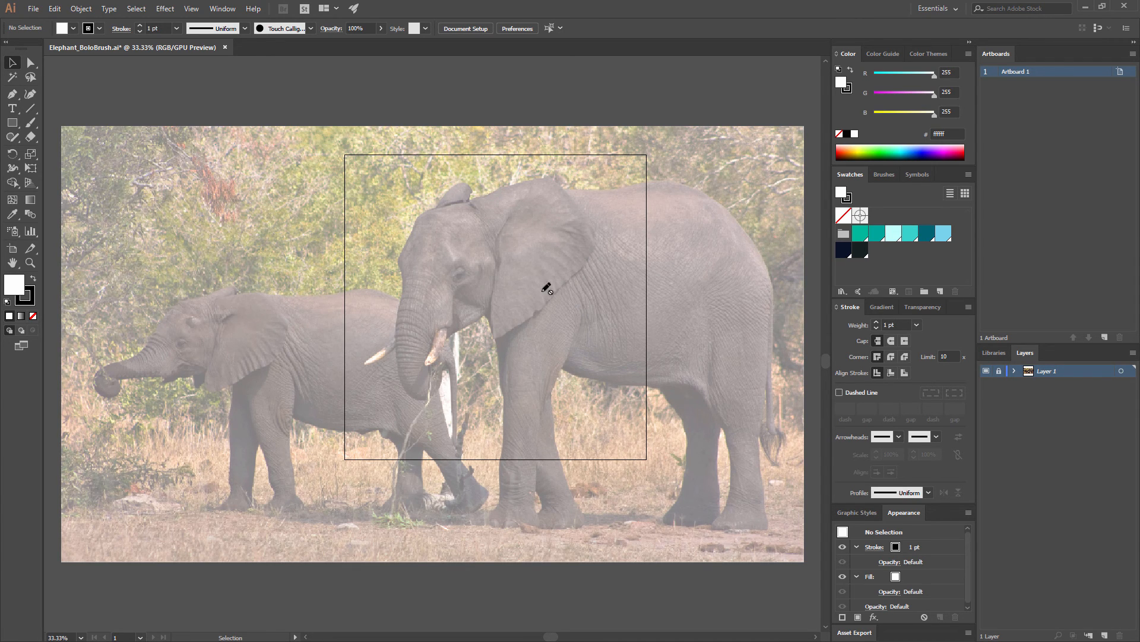
key("ctrl+equal")
key("ctrl+equal")
key("ctrl+equal")
key("ctrl+equal")
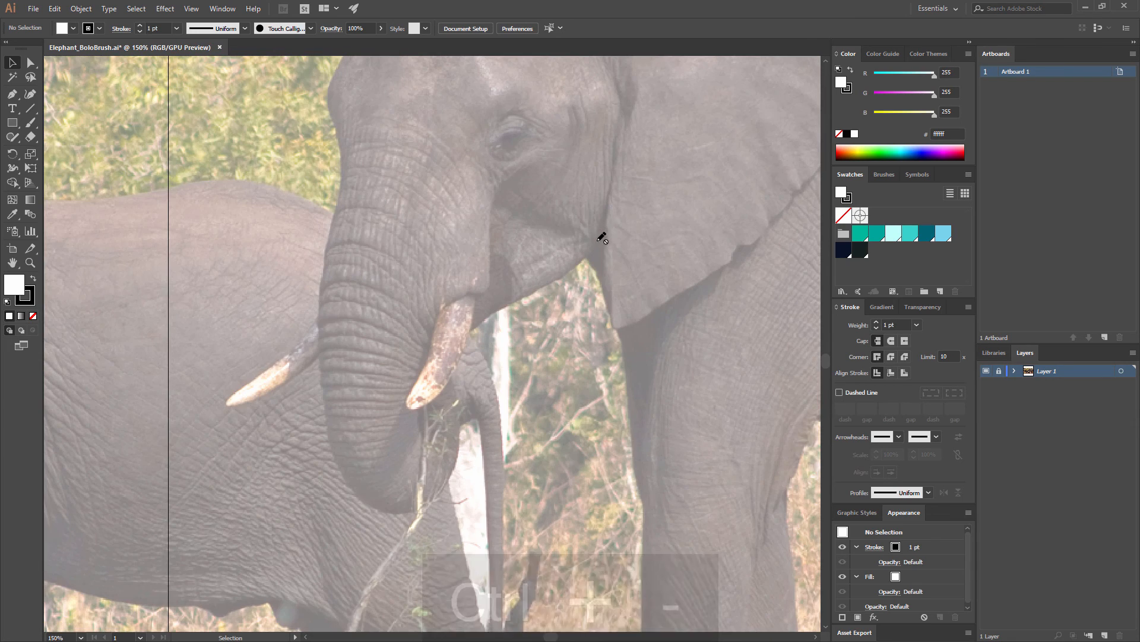
key("ctrl+minus")
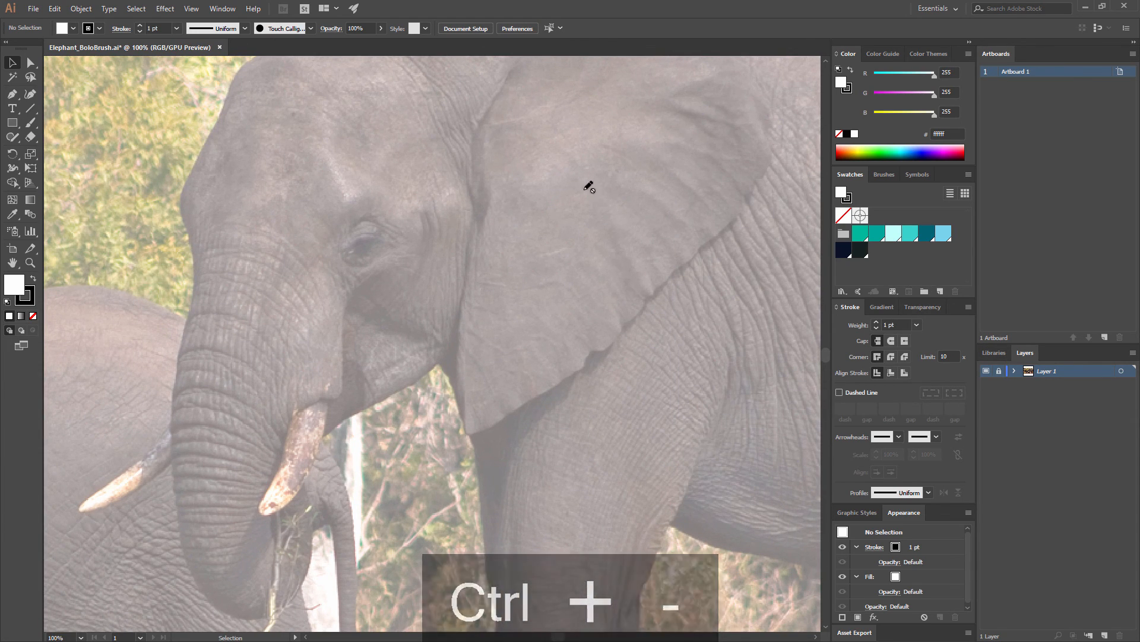
key("ctrl+minus")
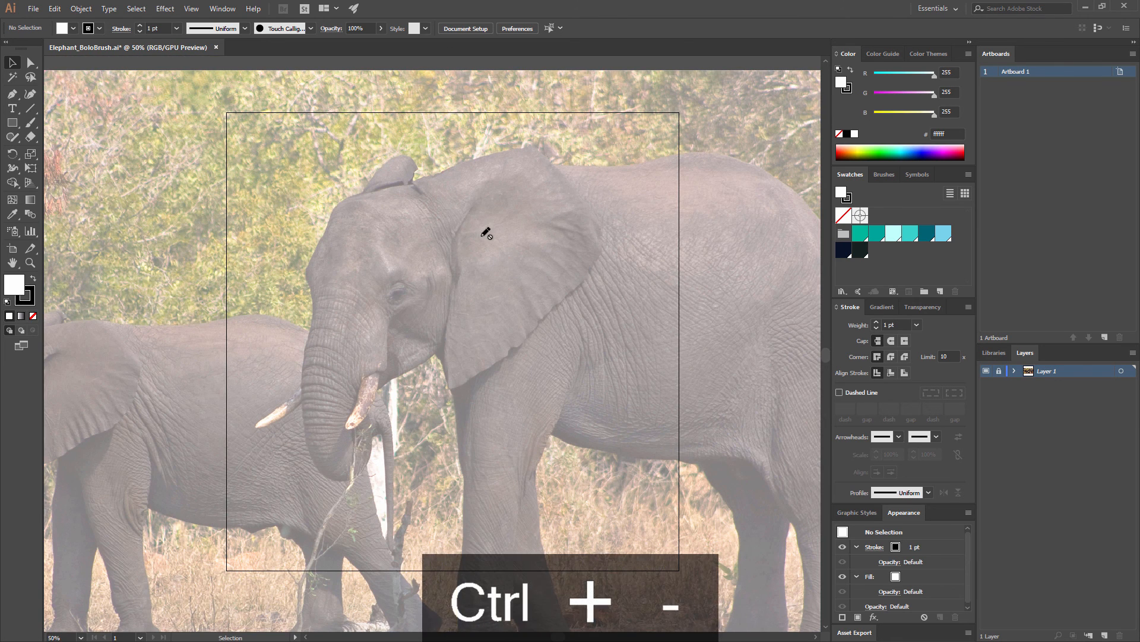
left_click_drag(481, 242, 504, 232)
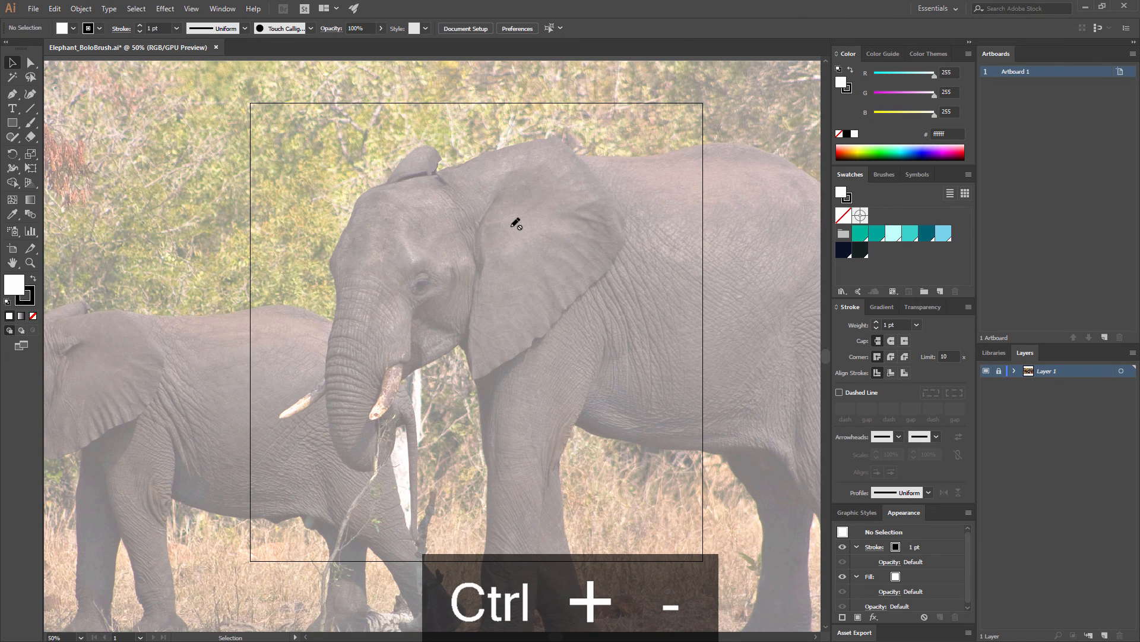